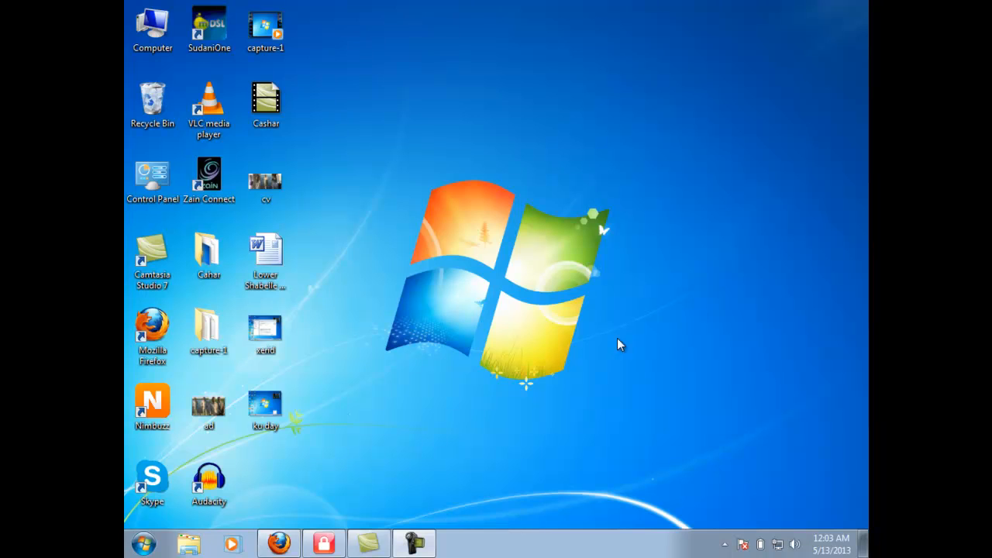
- Disable WinLock protection from its tray icon, entering the WinLock password to confirm
click(725, 544)
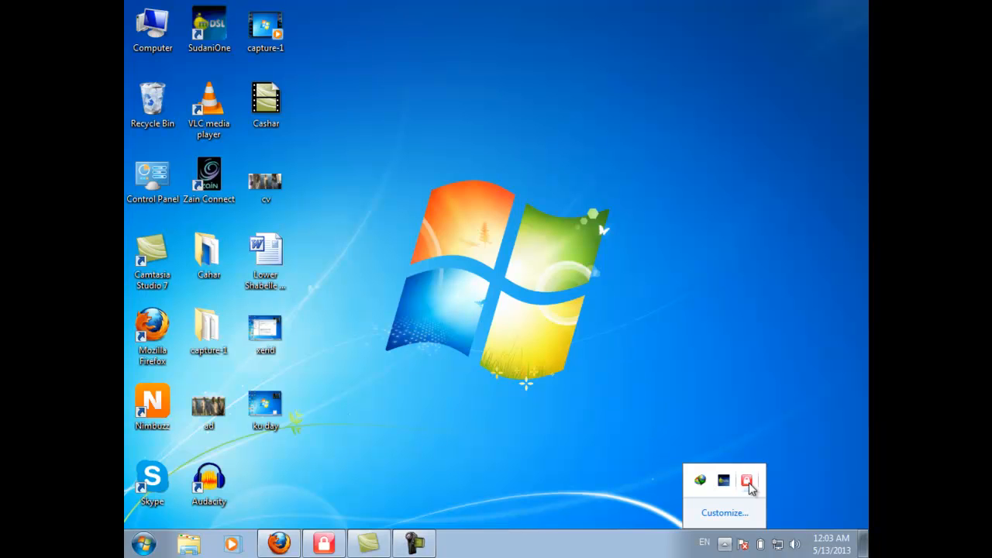
right_click(750, 484)
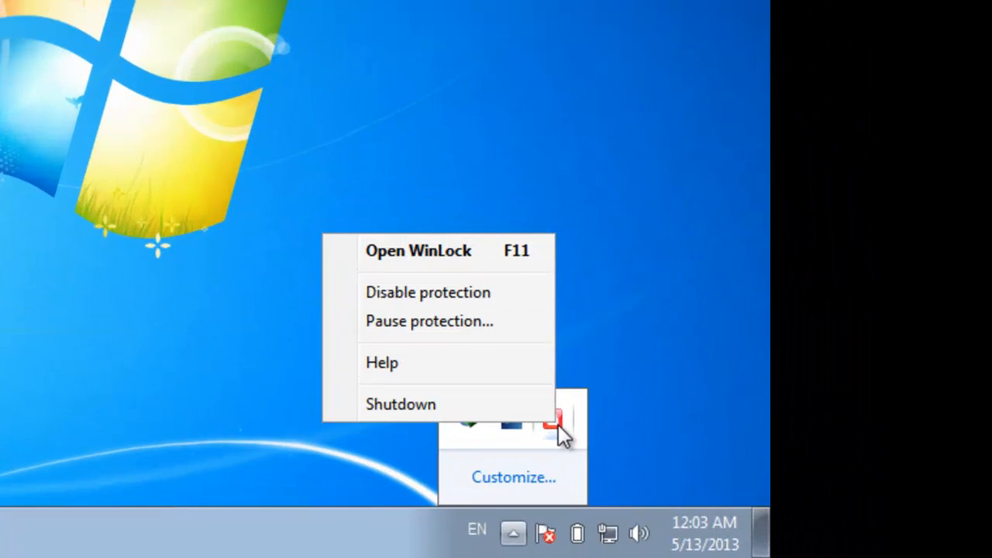
click(754, 501)
click(420, 521)
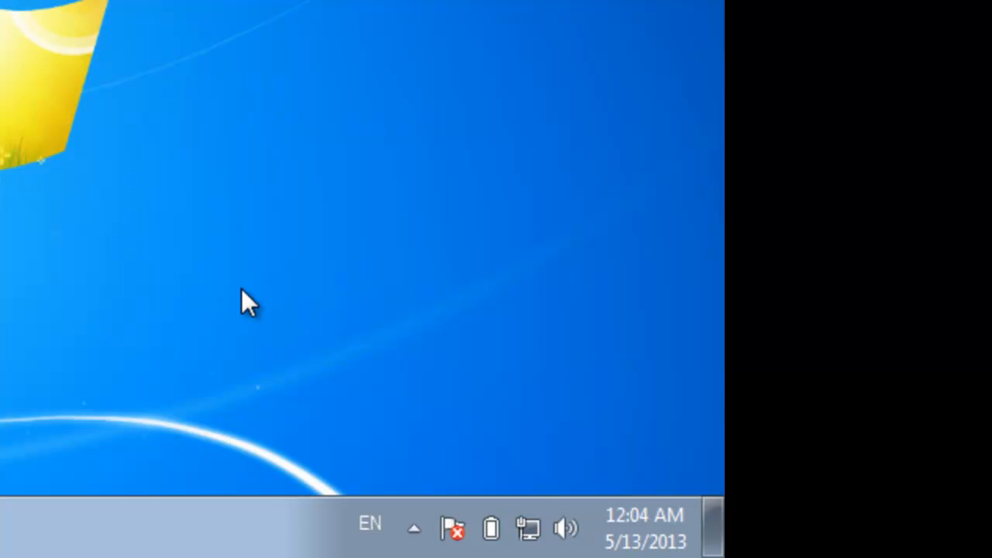
click(412, 532)
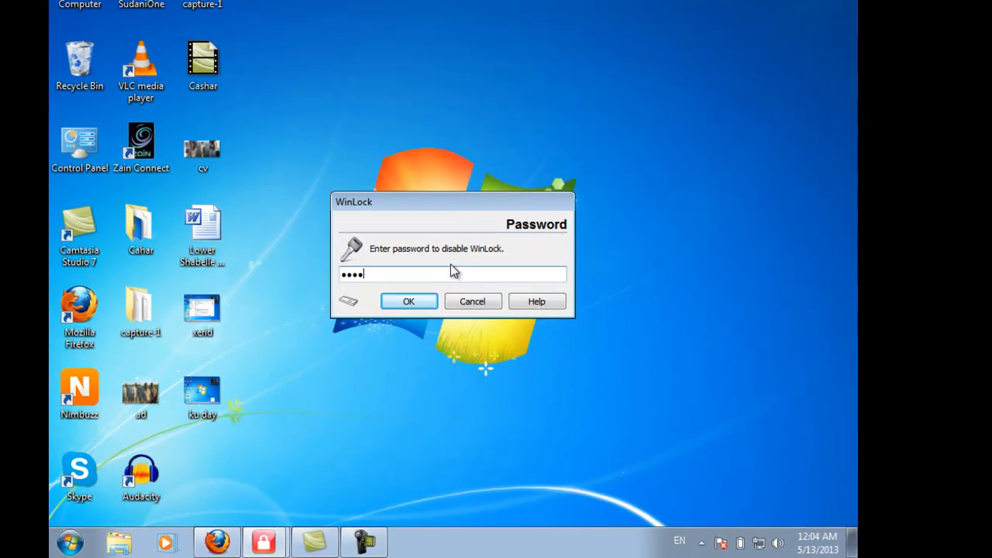
text(•)
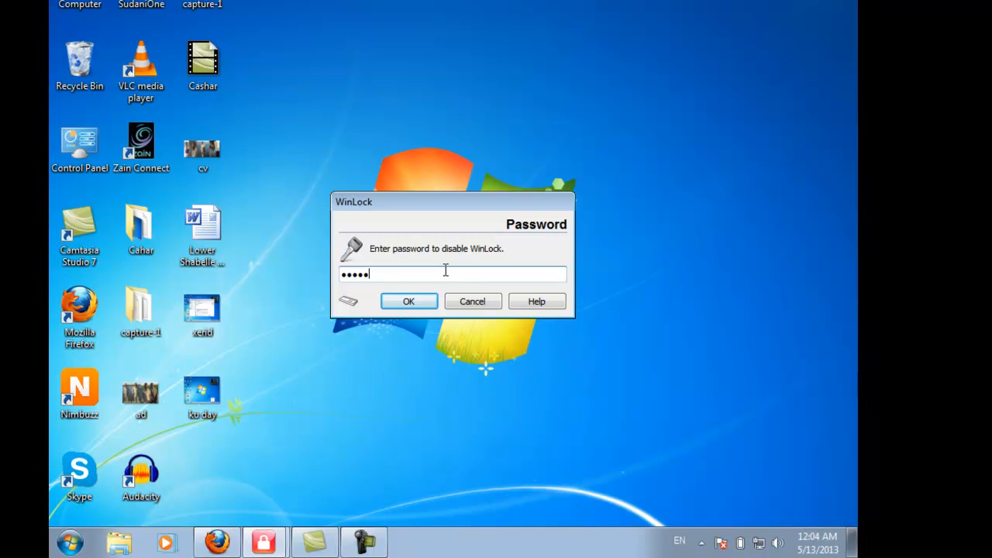
click(425, 307)
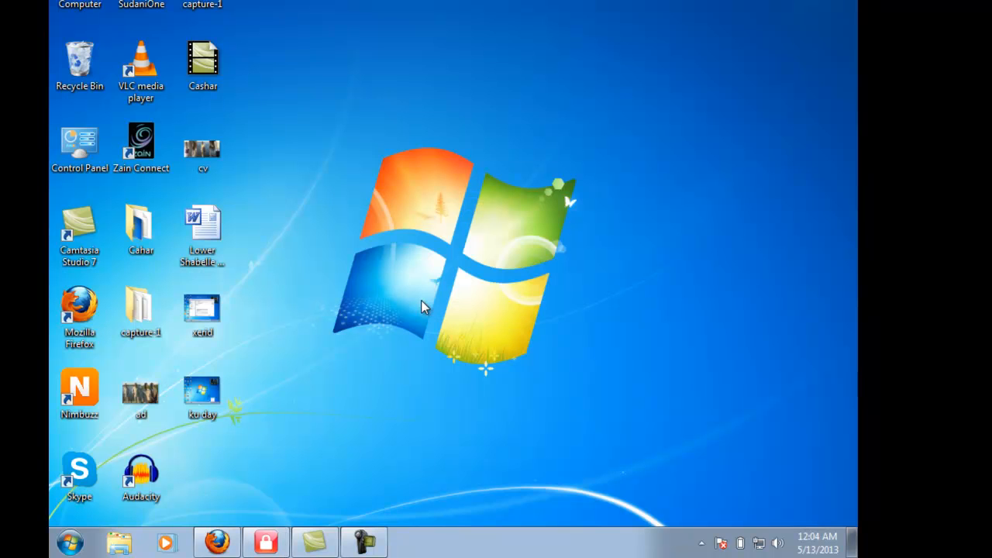
click(702, 543)
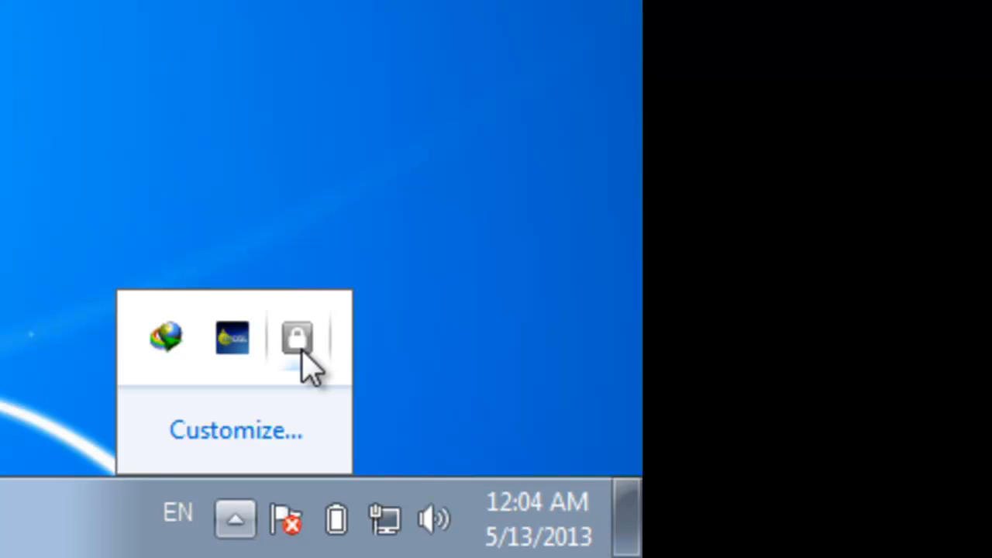
right_click(302, 351)
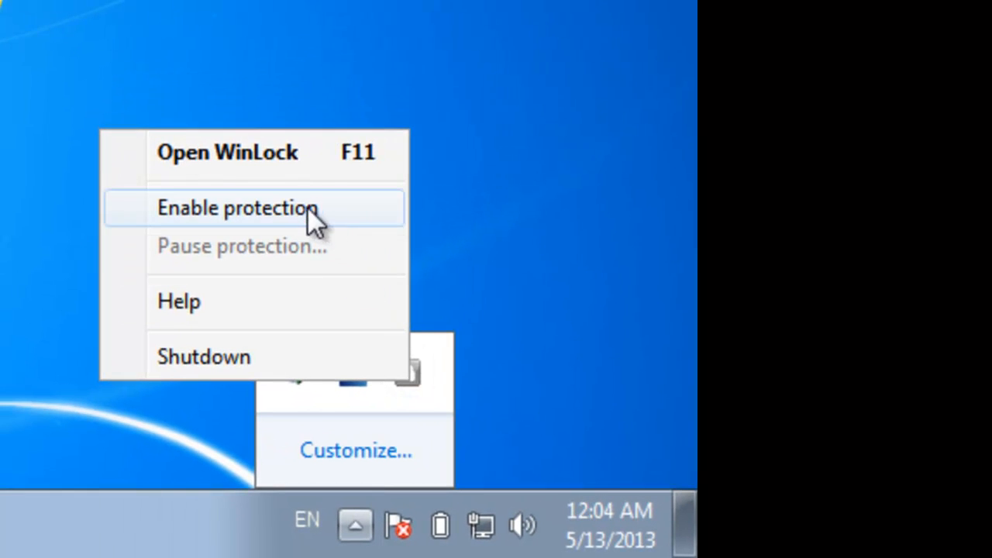
click(364, 156)
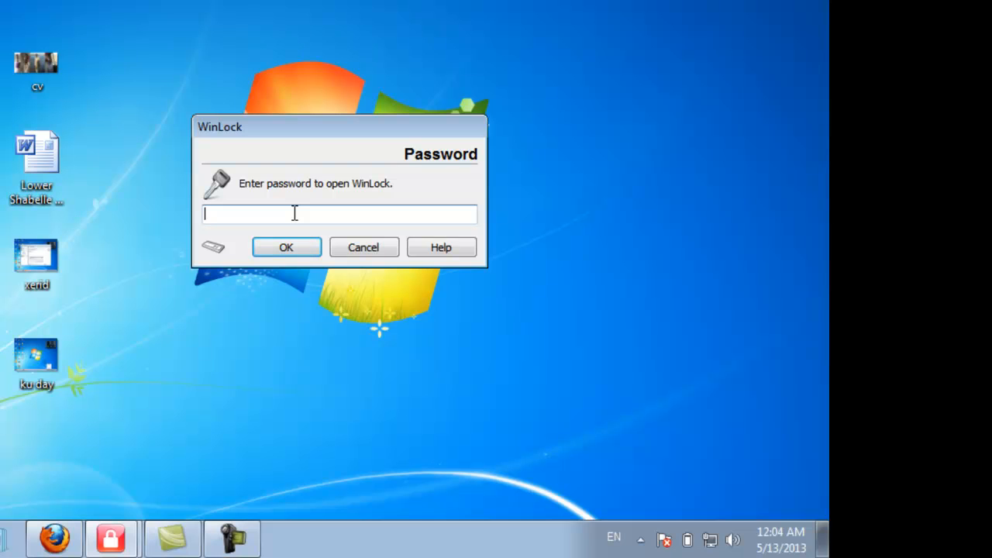
click(361, 247)
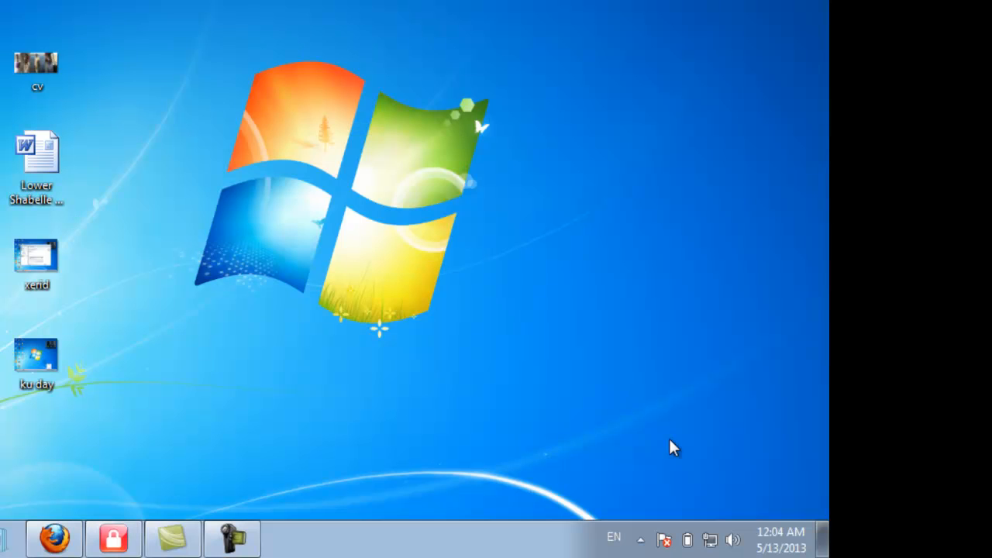
- Enable WinLock protection again from its tray icon, entering the WinLock password to confirm
click(641, 539)
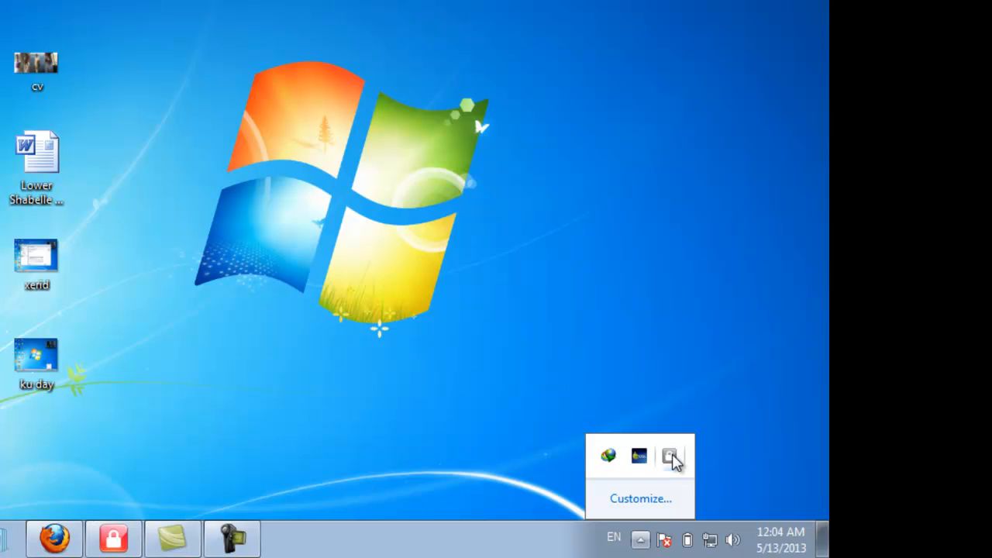
right_click(671, 458)
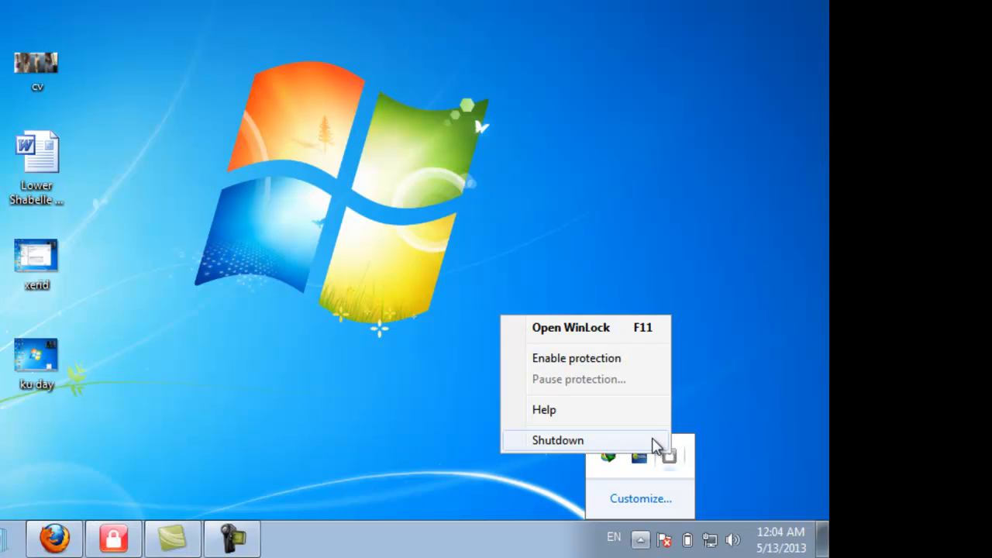
click(610, 359)
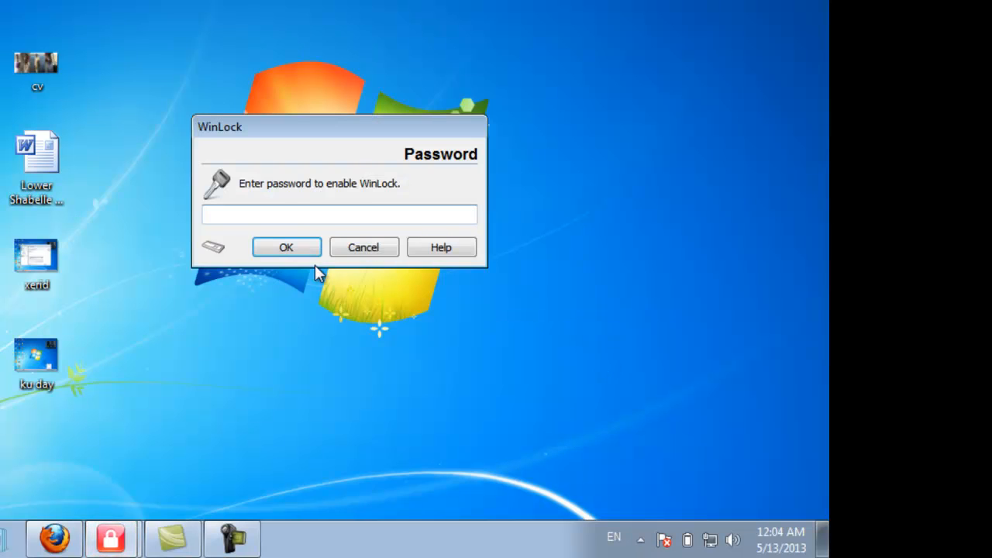
text(*****)
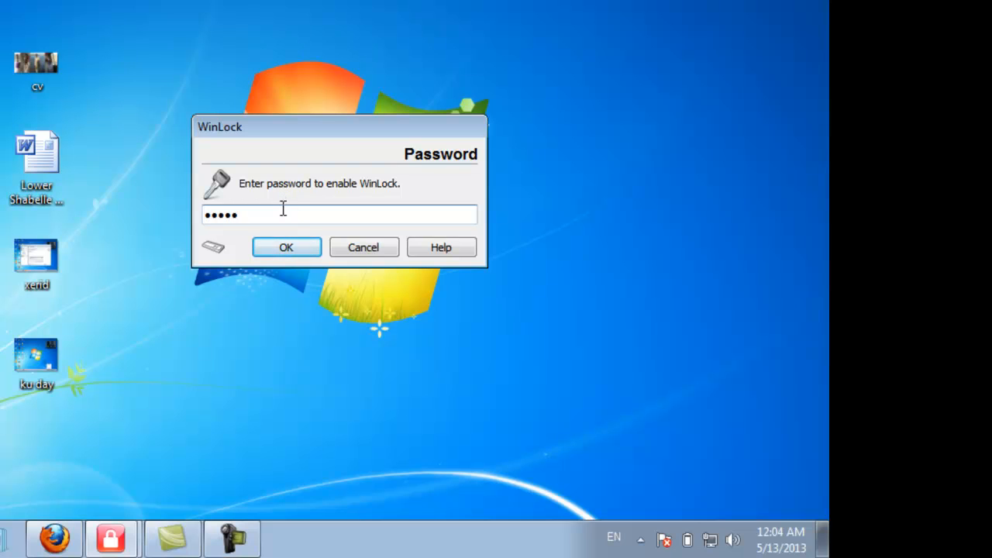
click(285, 248)
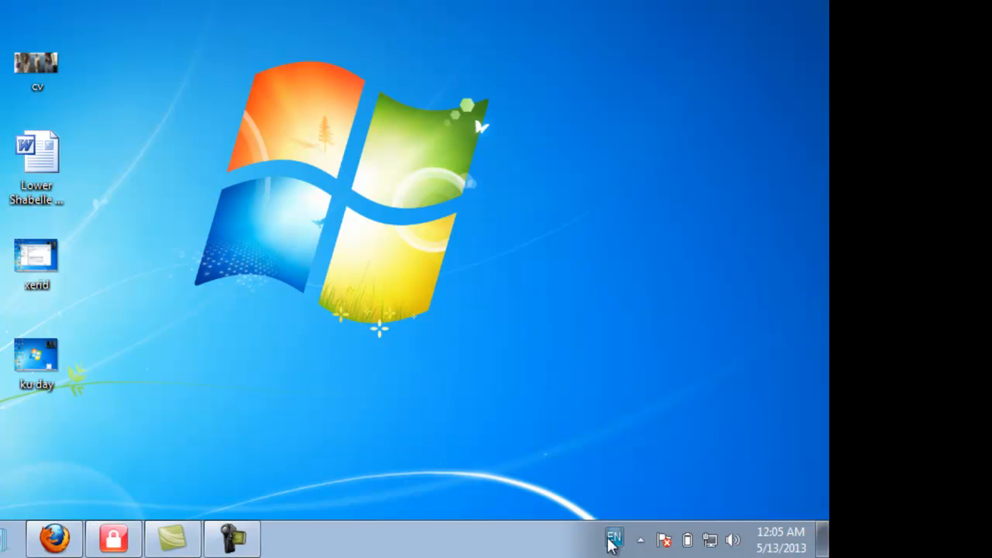
- Open the WinLock settings window from its tray icon, entering the WinLock password
click(641, 541)
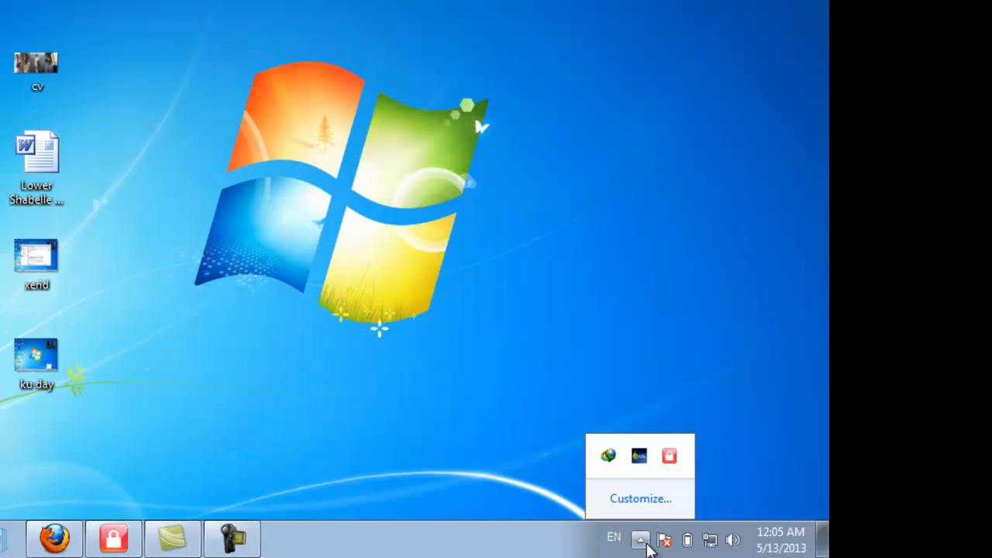
right_click(669, 458)
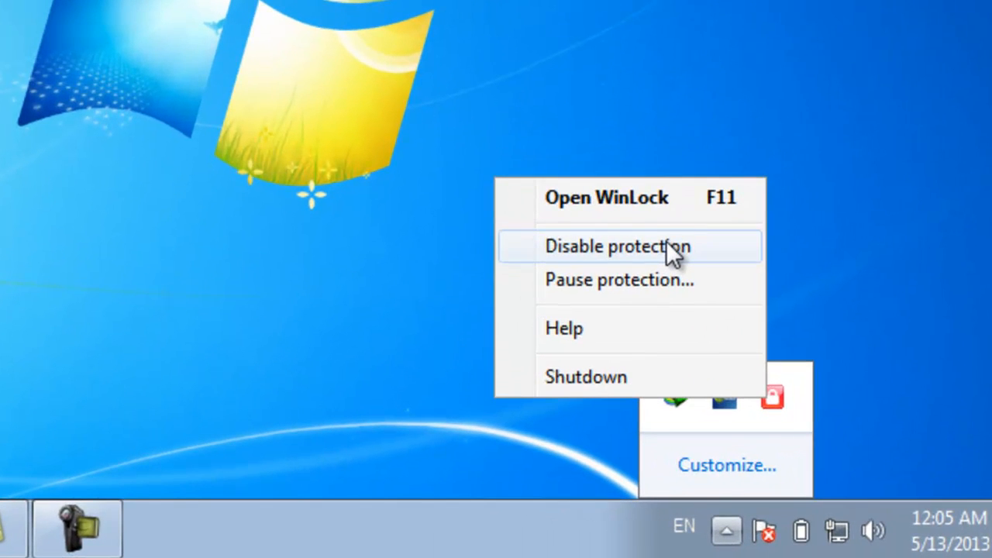
click(633, 198)
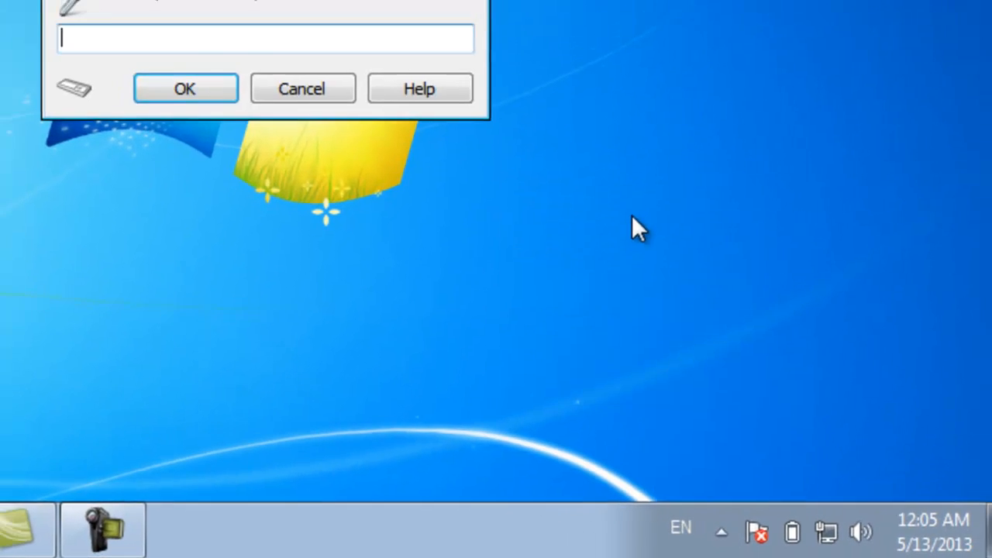
text(*****)
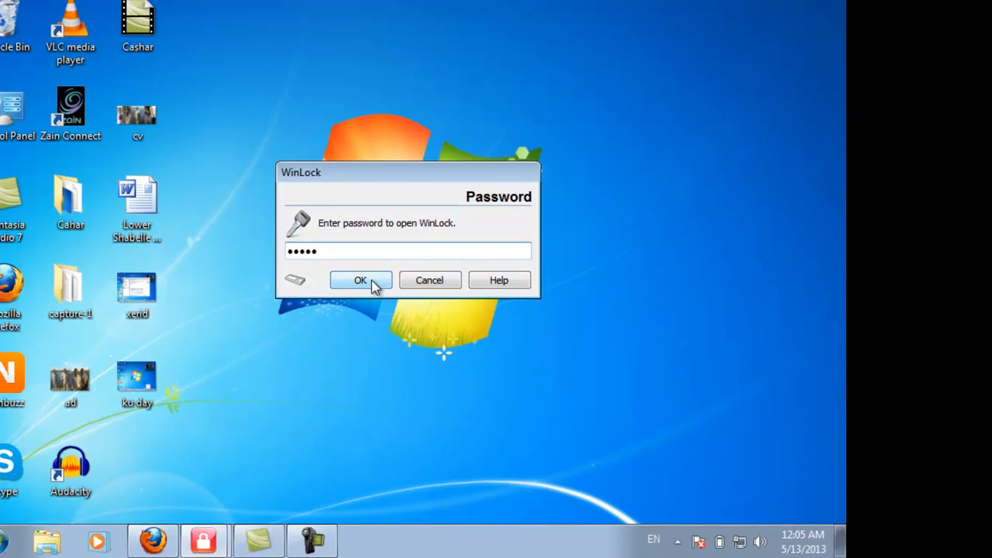
click(371, 280)
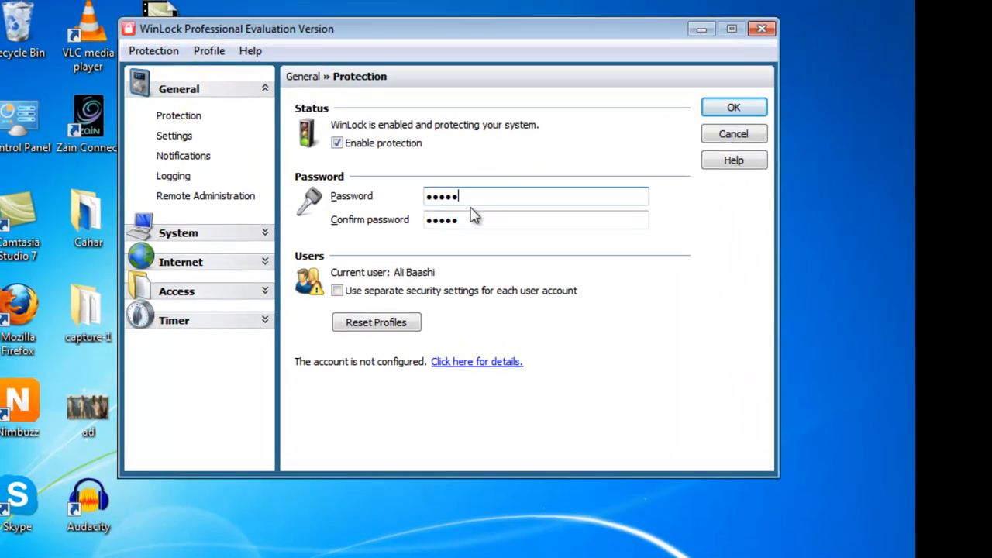
- Review the General pages — Protection, Settings, Notifications, Logging, Remote Administration — and the System section's Drives page
click(424, 203)
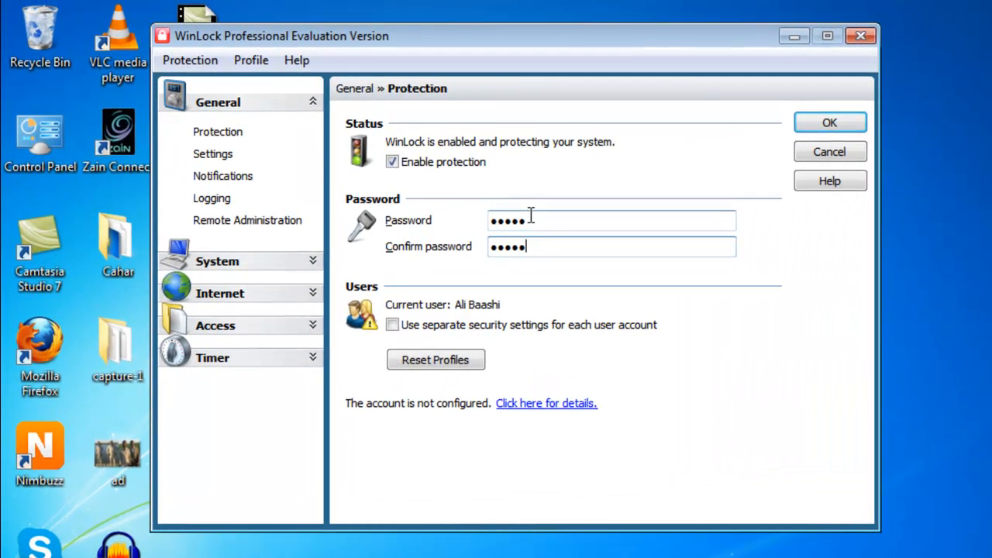
drag(531, 218, 486, 220)
drag(527, 247, 475, 246)
click(521, 219)
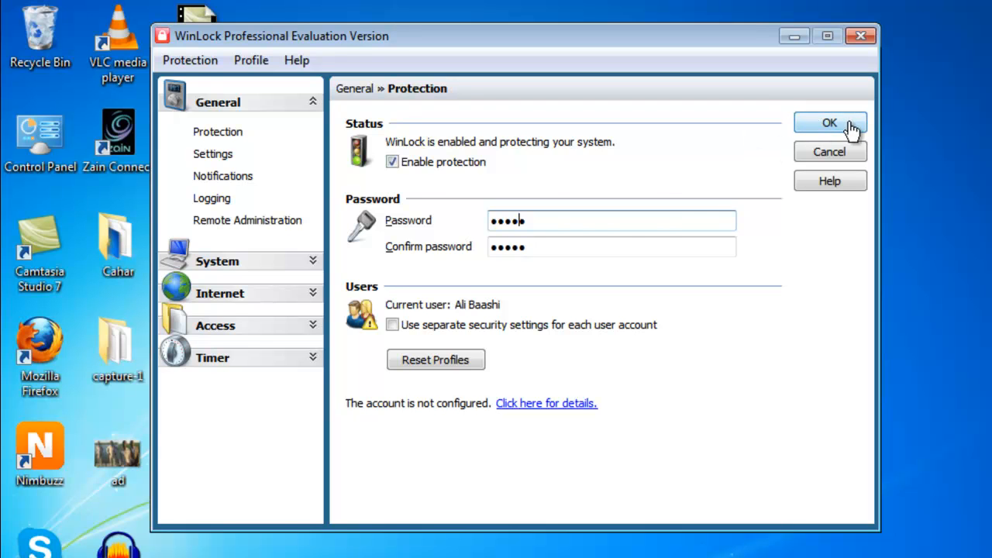
click(214, 154)
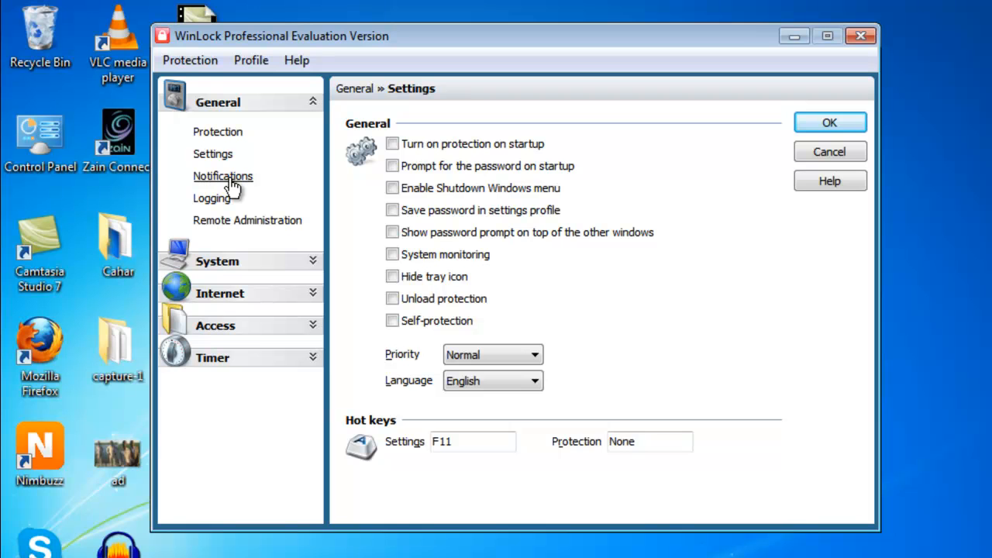
click(231, 186)
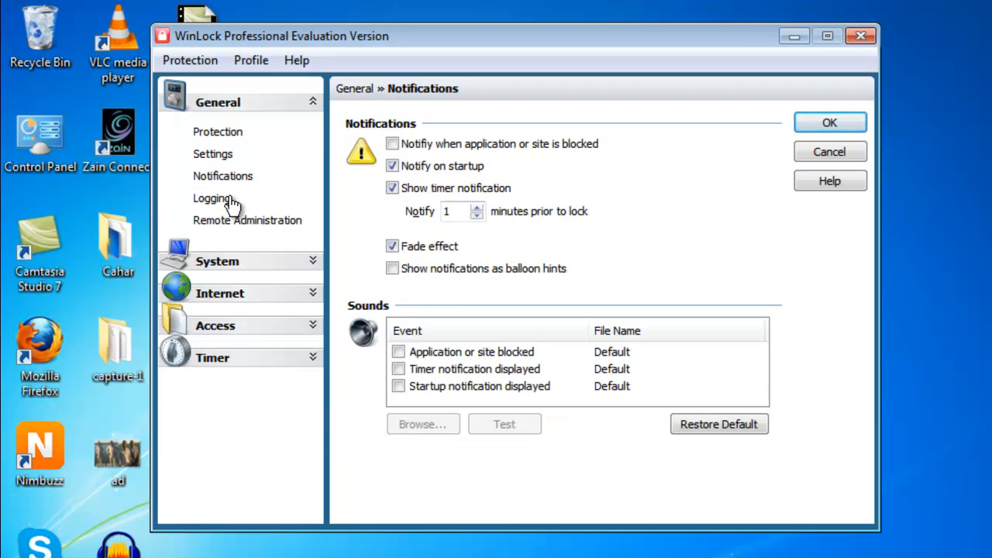
click(231, 202)
click(243, 223)
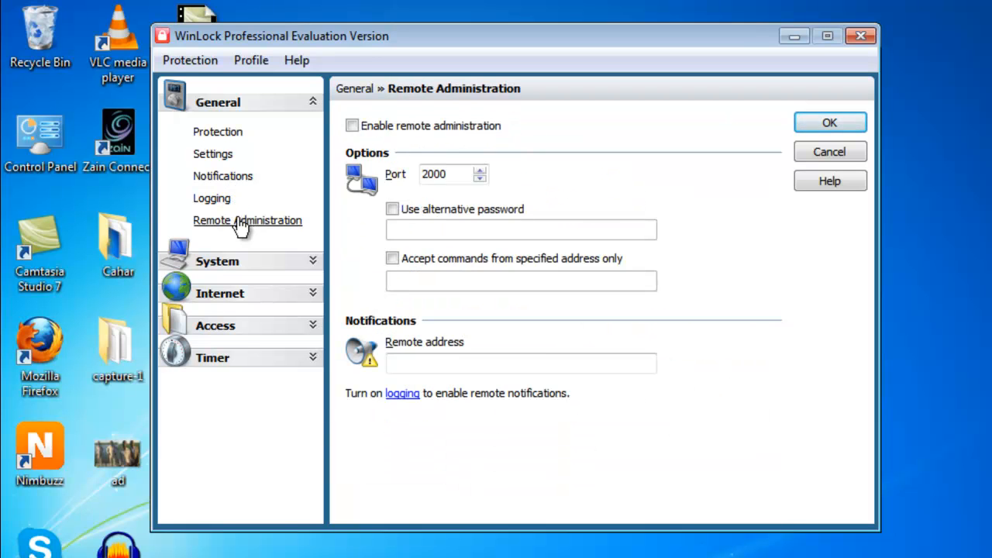
click(221, 264)
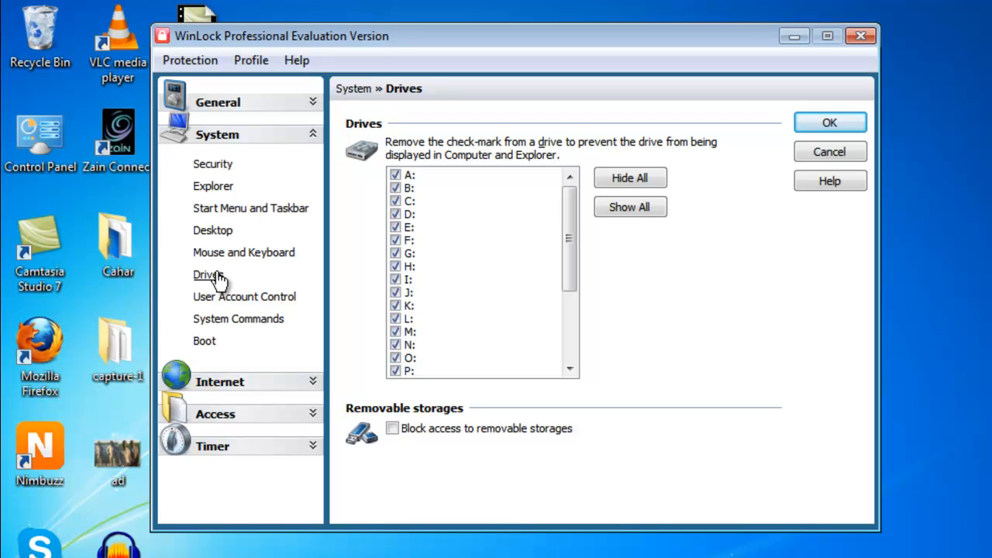
click(396, 201)
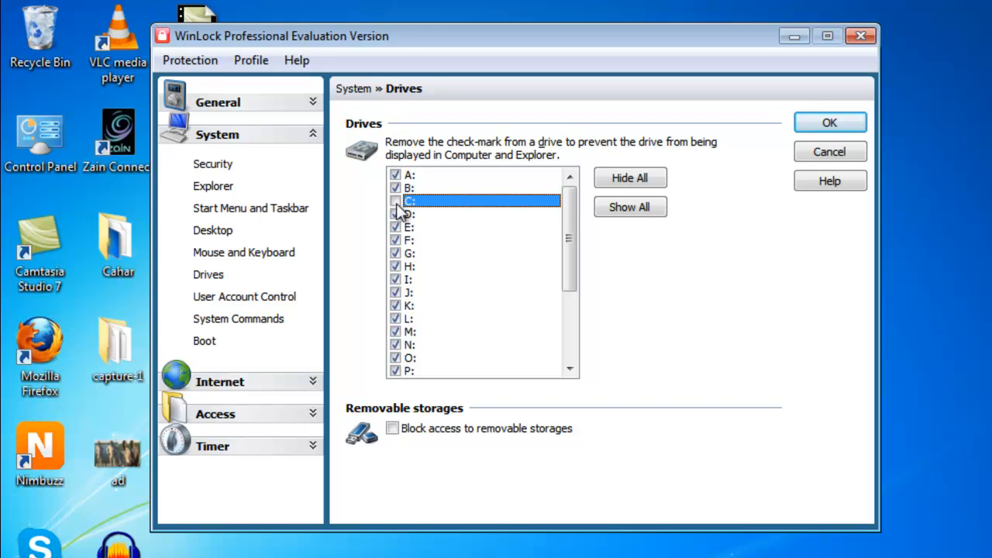
click(396, 201)
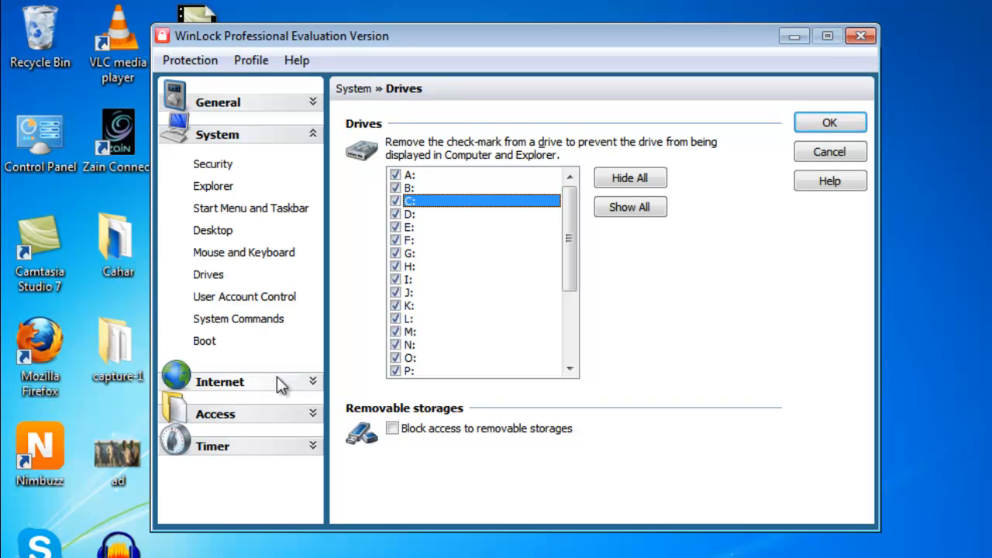
click(393, 430)
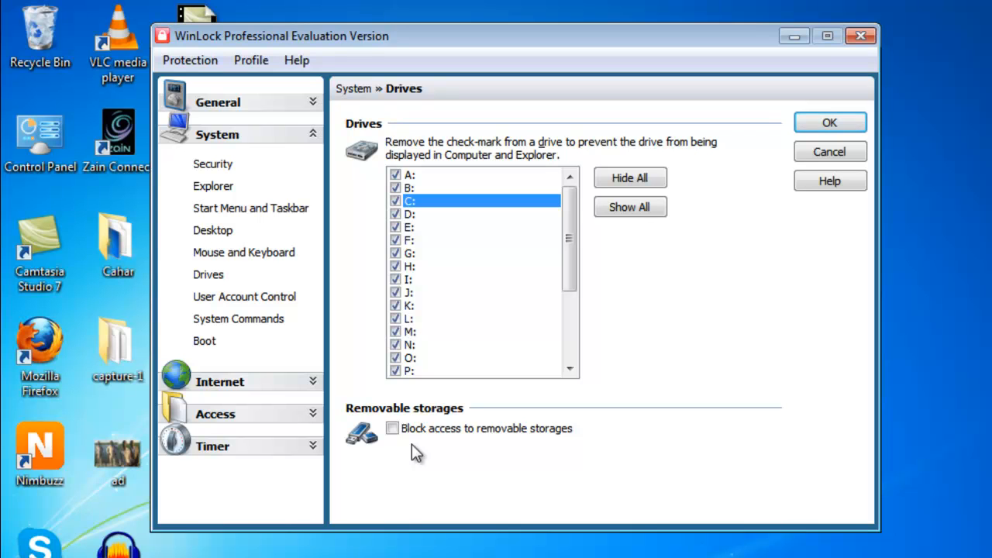
- Add arabnews.com as a restricted site keyword under Internet Restricted Sites
click(267, 382)
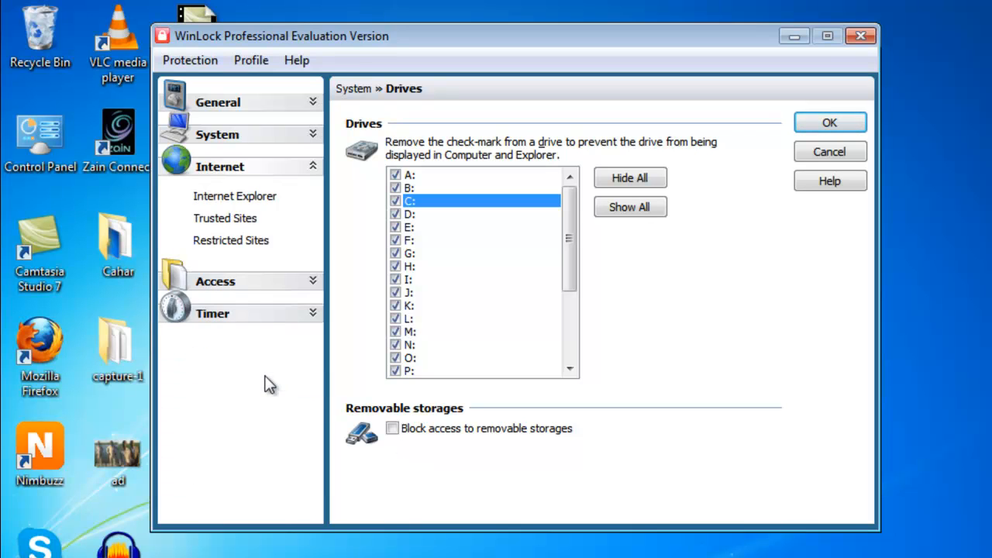
click(246, 242)
click(386, 502)
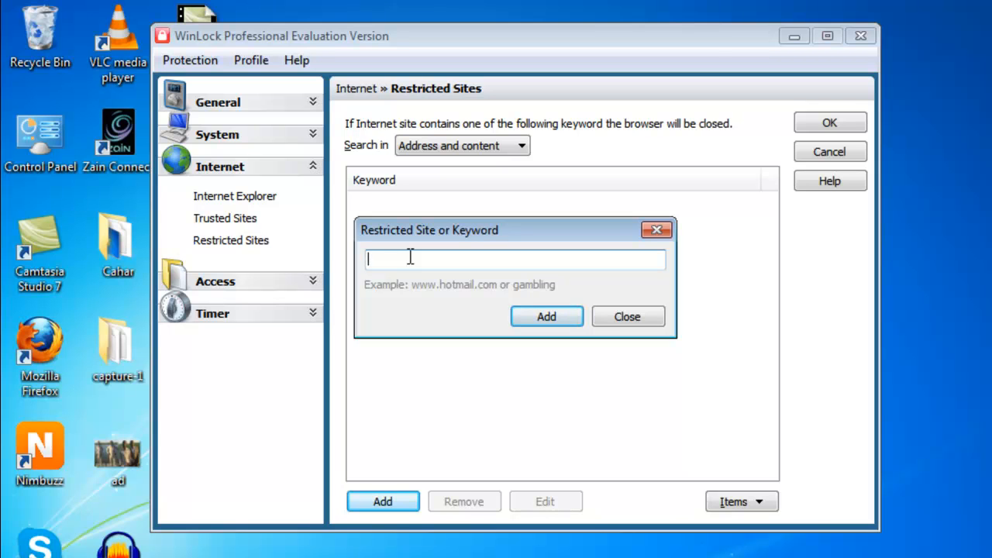
text(arabnews.com)
click(525, 315)
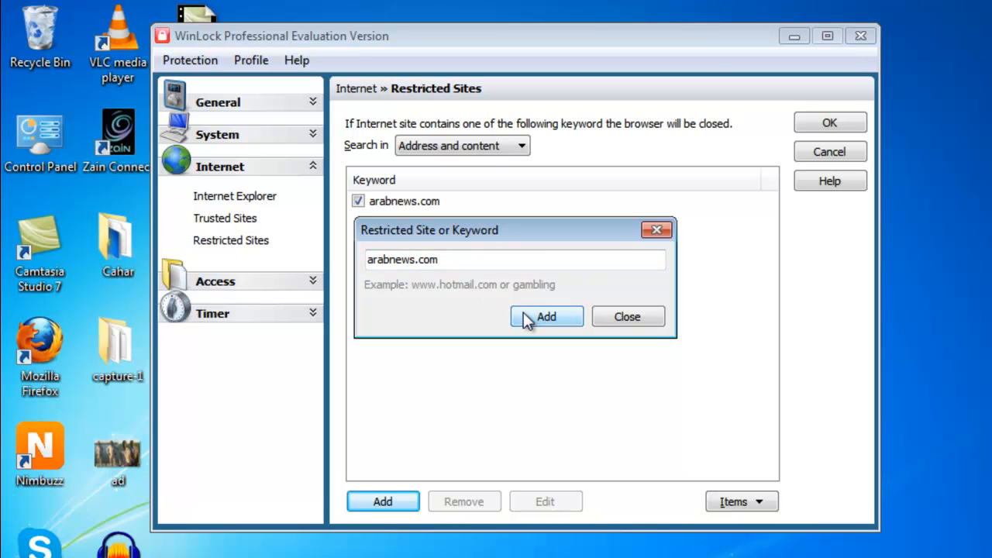
- Add Arabnews.net as another restricted site keyword
click(535, 259)
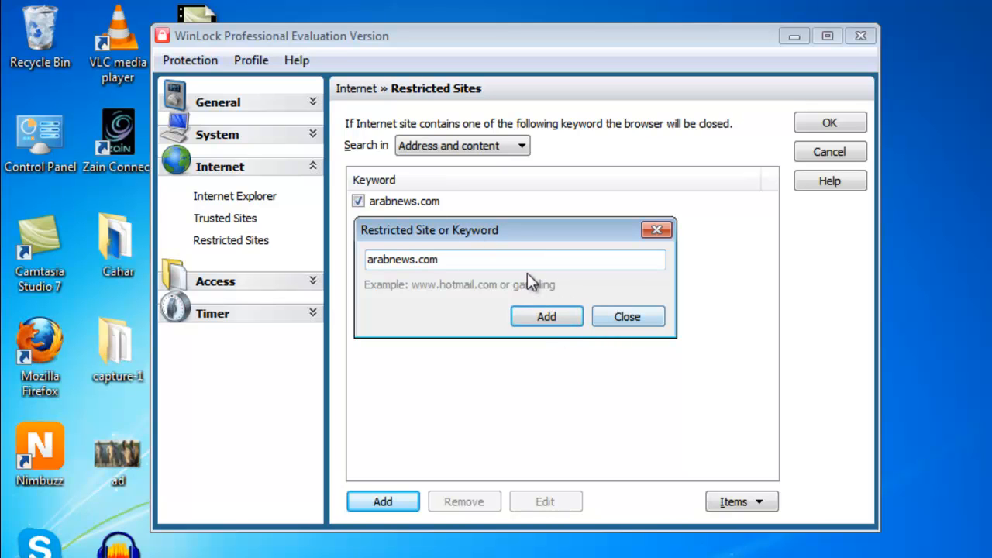
key(BackSpace)
key(BackSpace)
key(BackSpace)
key(BackSpace)
key(BackSpace)
key(BackSpace)
key(BackSpace)
key(BackSpace)
key(BackSpace)
key(BackSpace)
key(BackSpace)
key(BackSpace)
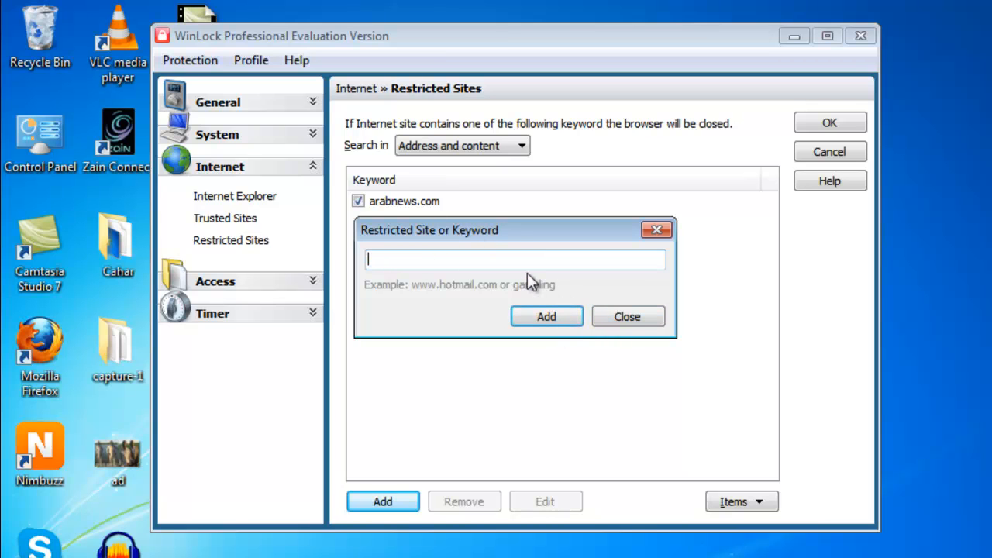
text(Arabnews.net)
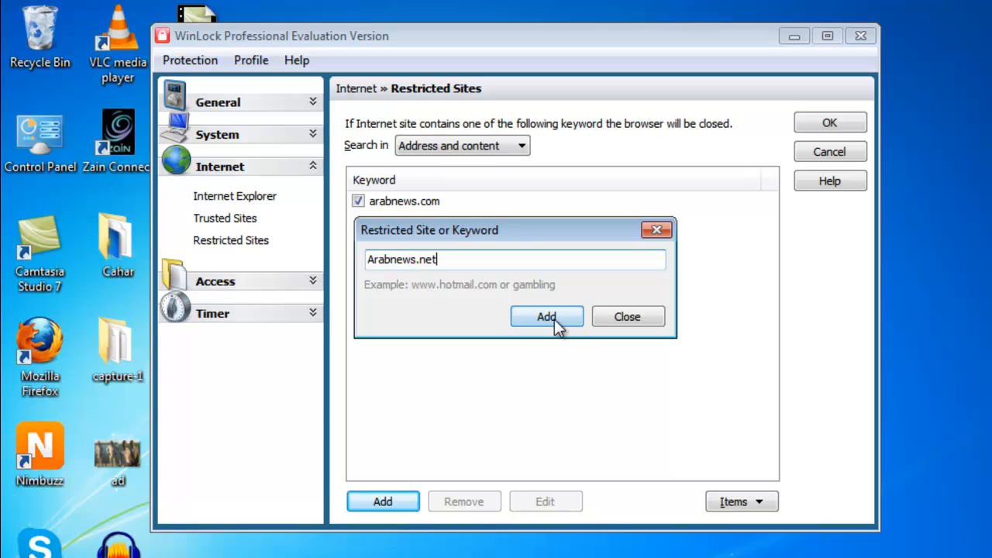
click(555, 319)
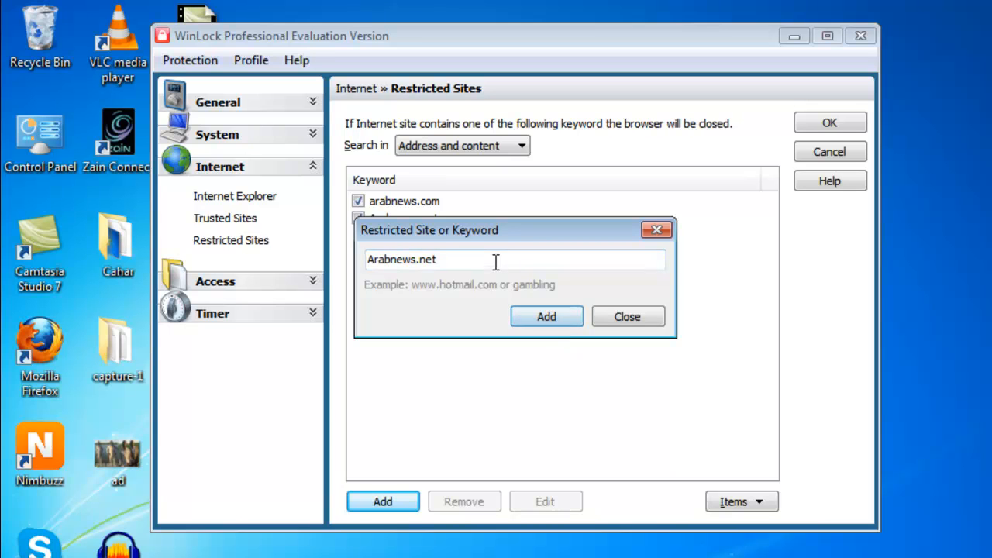
text(faceboo)
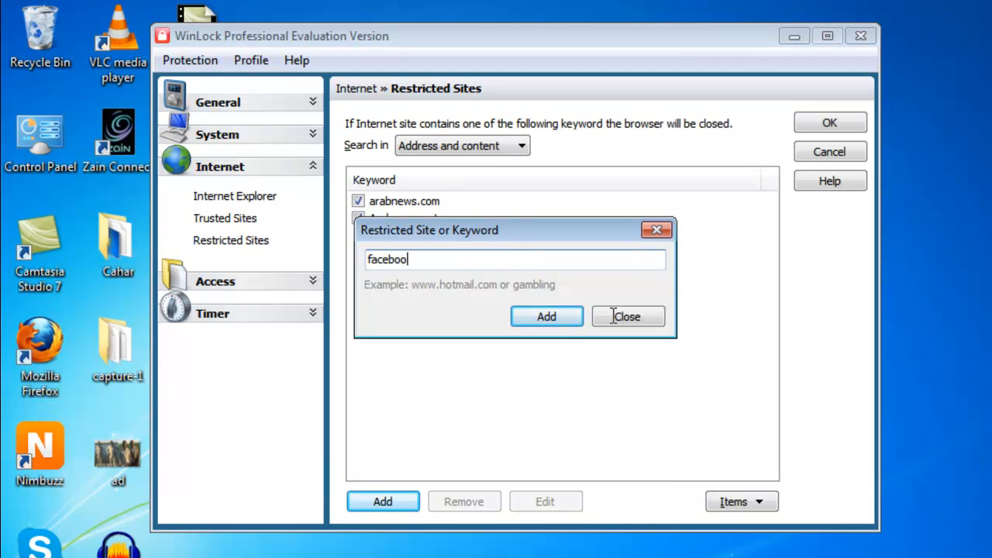
text(k.com)
click(613, 316)
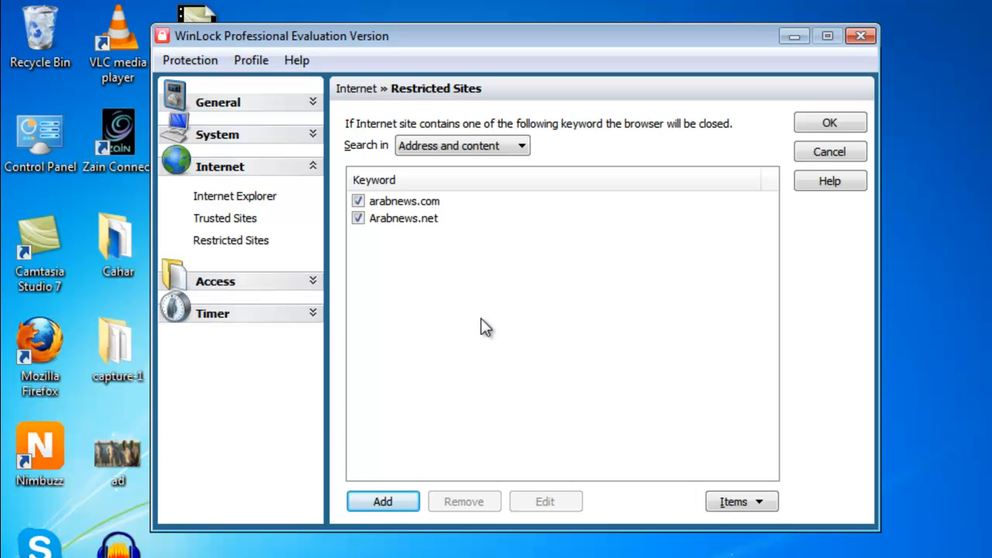
- Remove the arabnews keywords from the restricted sites list
click(388, 200)
click(478, 509)
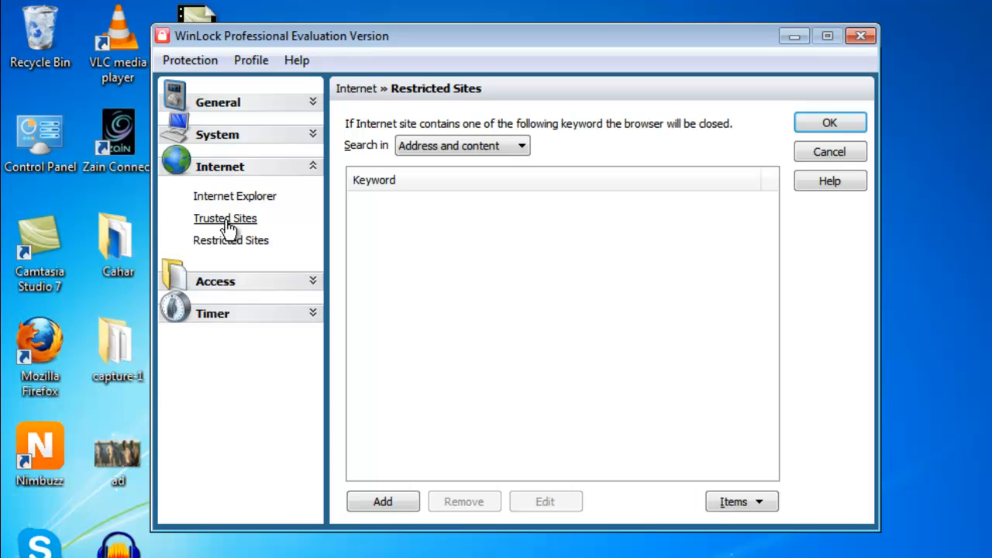
- Add facebook.com and markanews.net as trusted sites under Internet Trusted Sites, then apply the settings
click(231, 220)
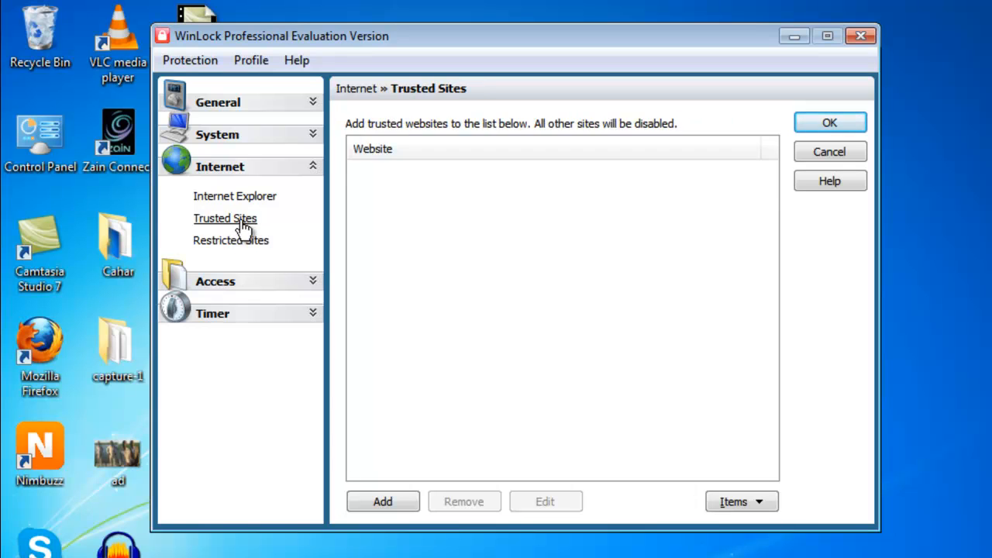
click(394, 507)
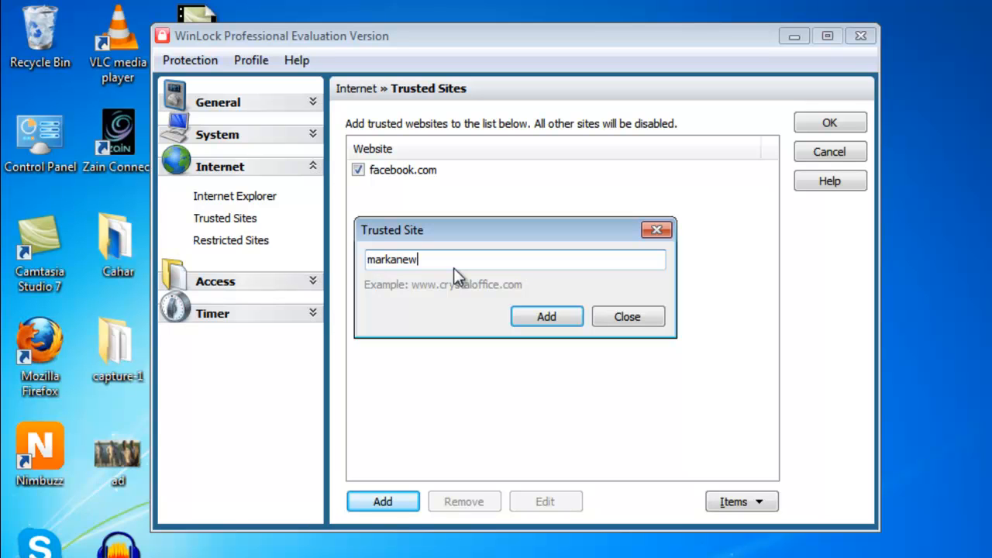
text(s.net)
click(548, 319)
click(629, 318)
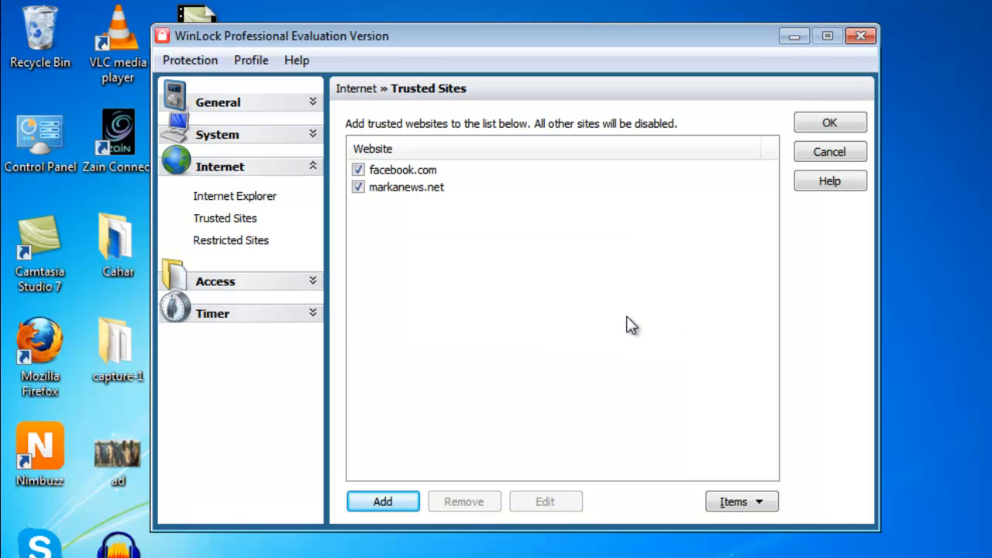
click(830, 124)
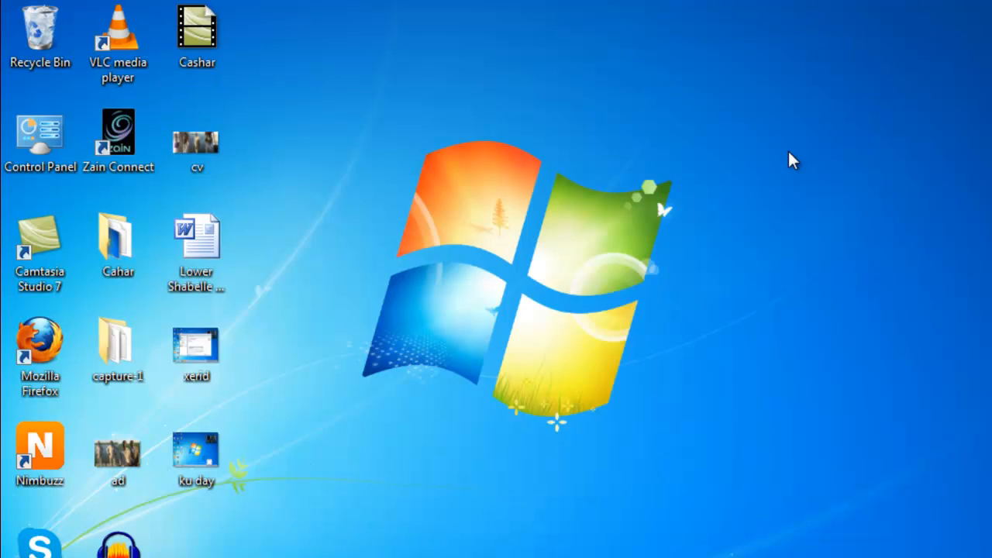
click(873, 555)
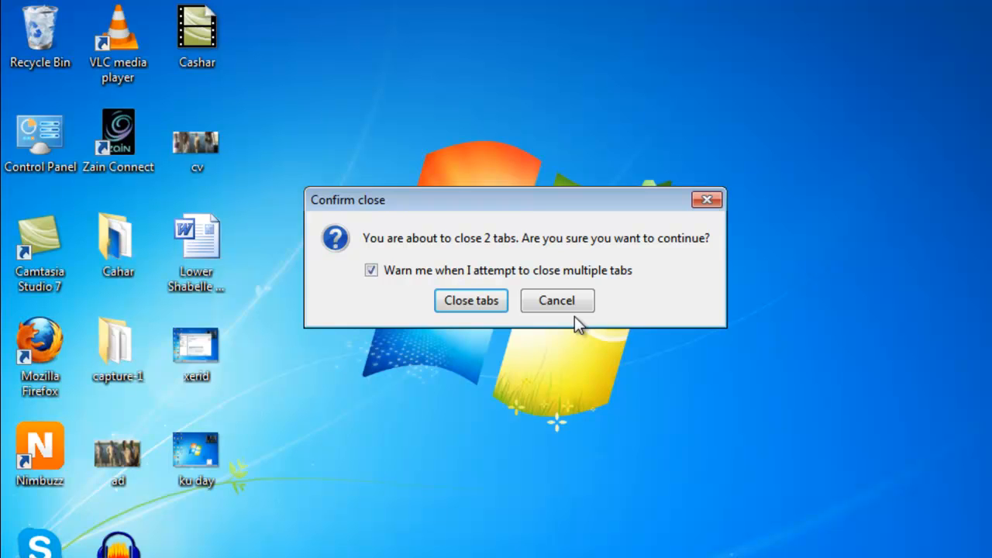
click(702, 200)
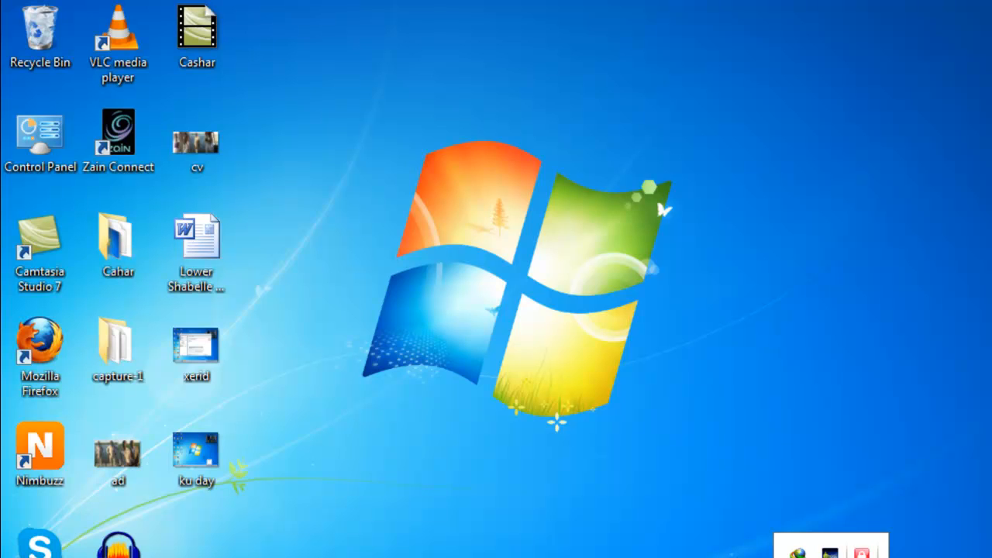
- Reopen the WinLock settings window from its tray icon, entering the WinLock password
double_click(862, 553)
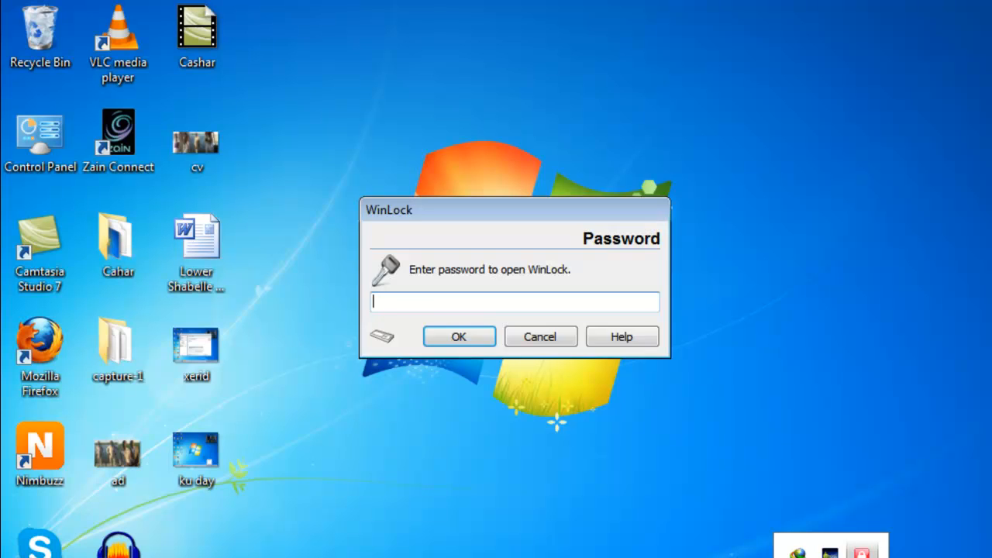
text(•••••)
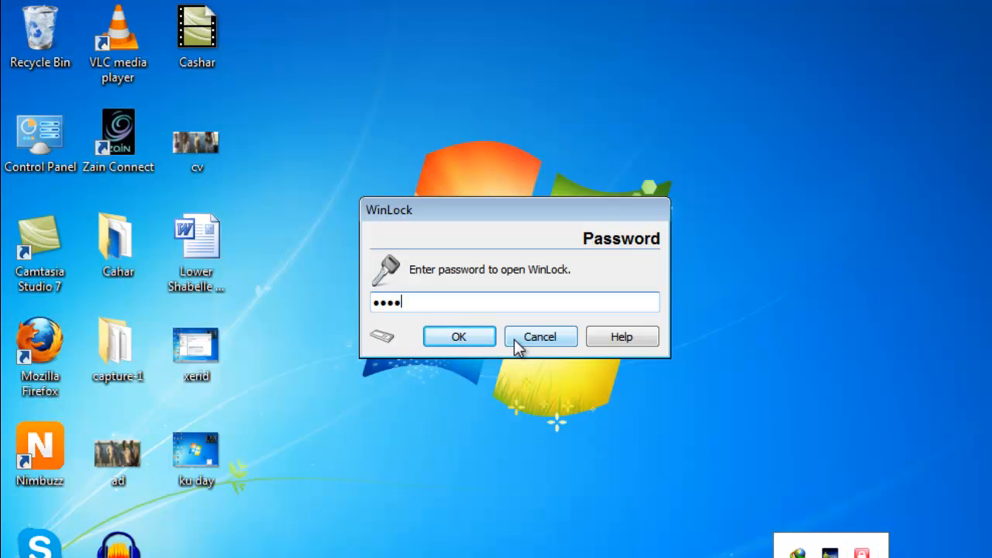
click(459, 336)
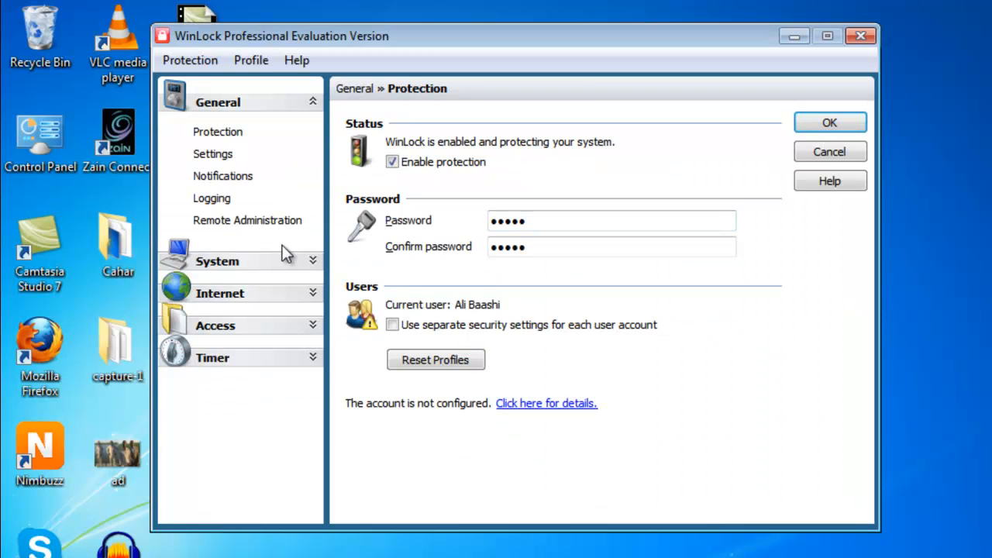
- Clear the Redirect to specified URL address for restricted sites on the Internet Explorer page and apply the settings
click(261, 287)
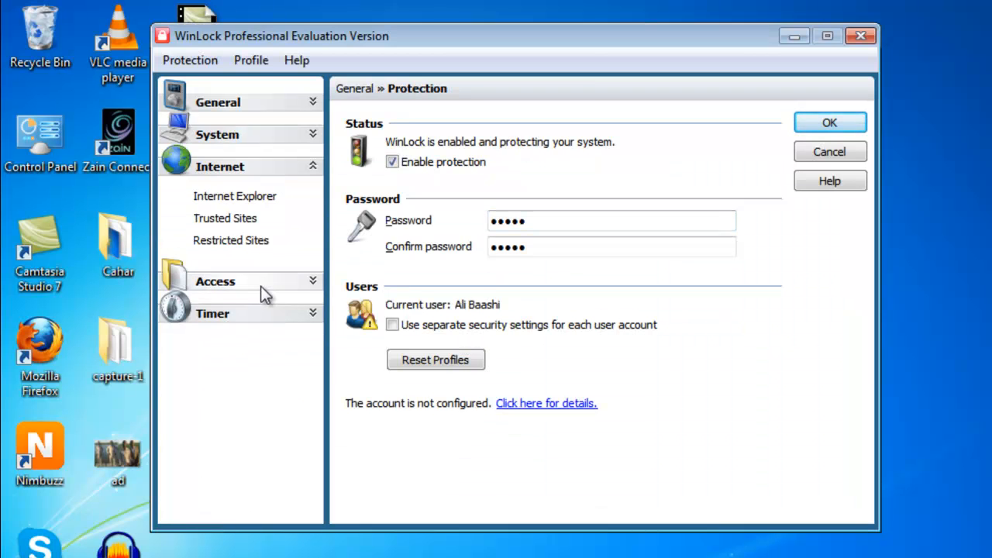
click(242, 247)
click(235, 201)
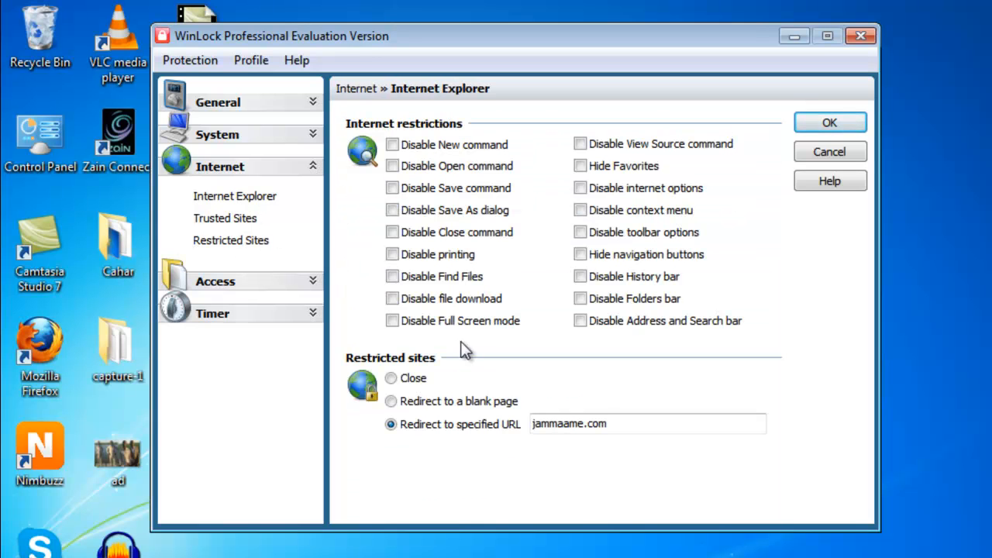
double_click(553, 416)
key(BackSpace)
click(416, 379)
click(514, 404)
click(546, 425)
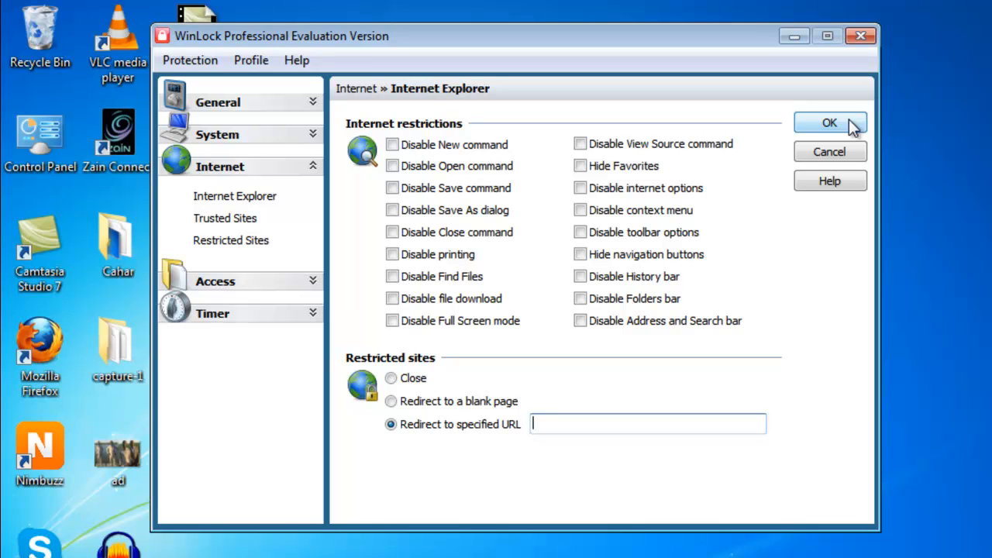
click(850, 121)
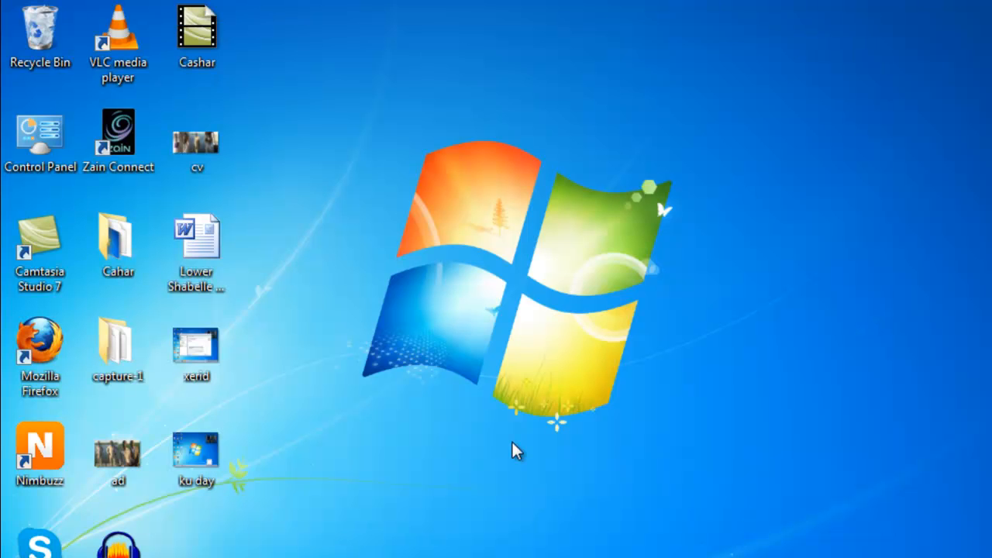